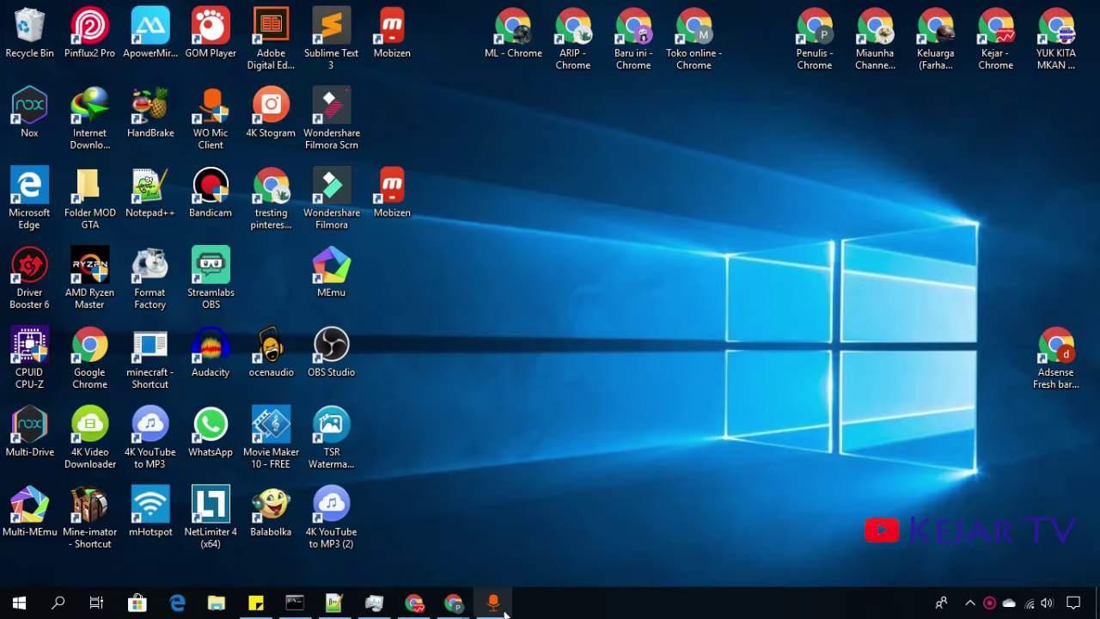
Step: Minimize the WO Mic Client window and launch Microsoft Word 2010 from the Start search
{"action": "left_click", "coordinate": [493, 602]}
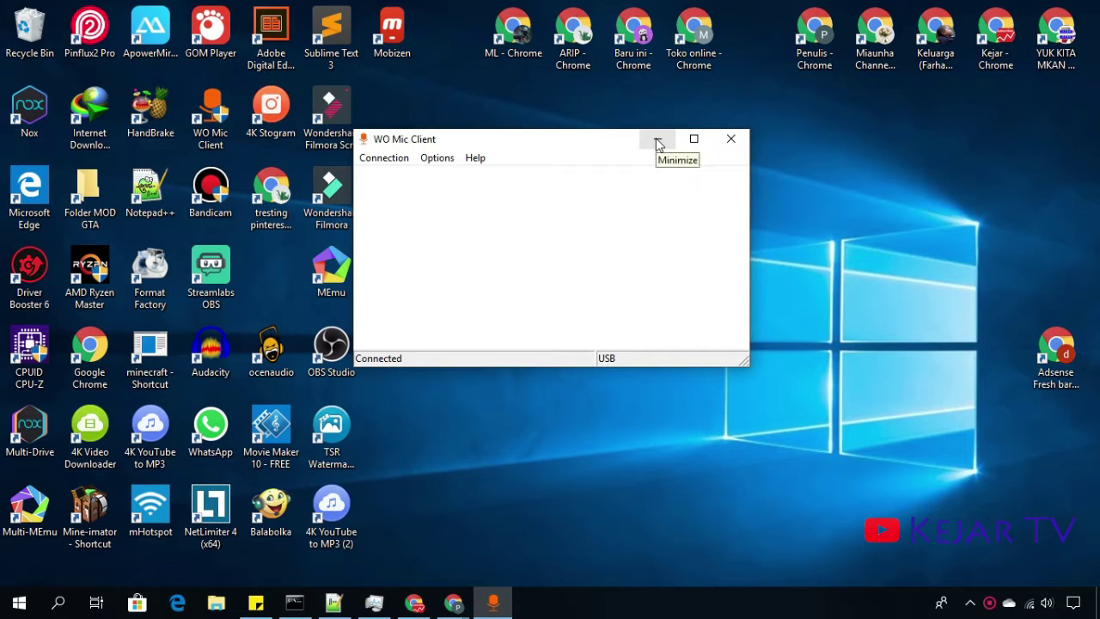
{"action": "left_click", "coordinate": [658, 141]}
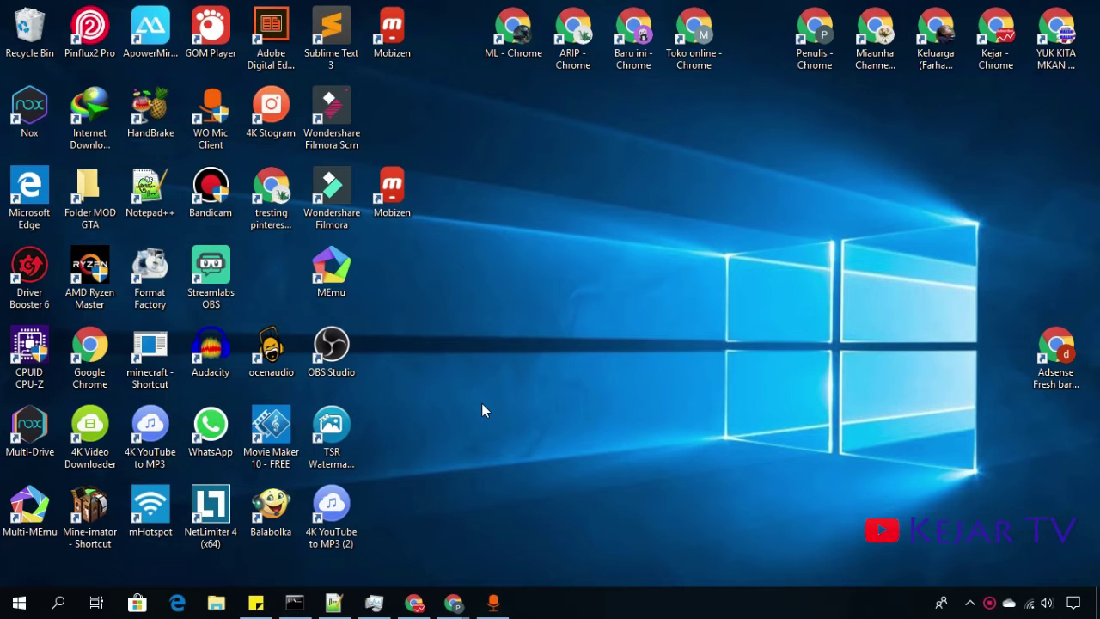
{"action": "key", "text": "super"}
{"action": "type", "text": "word"}
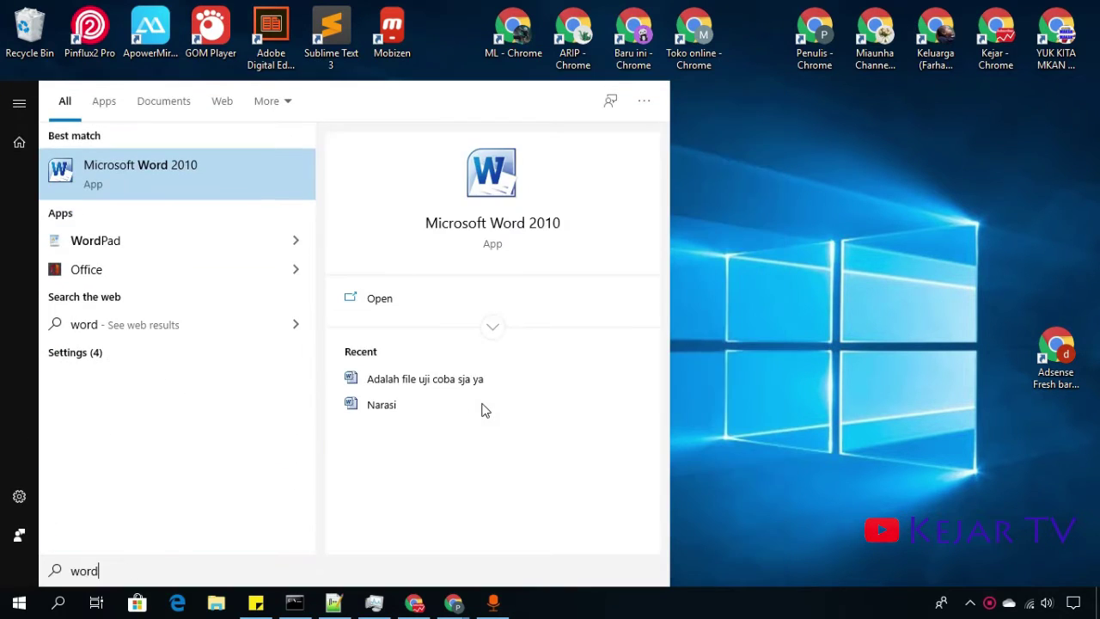
{"action": "key", "text": "Return"}
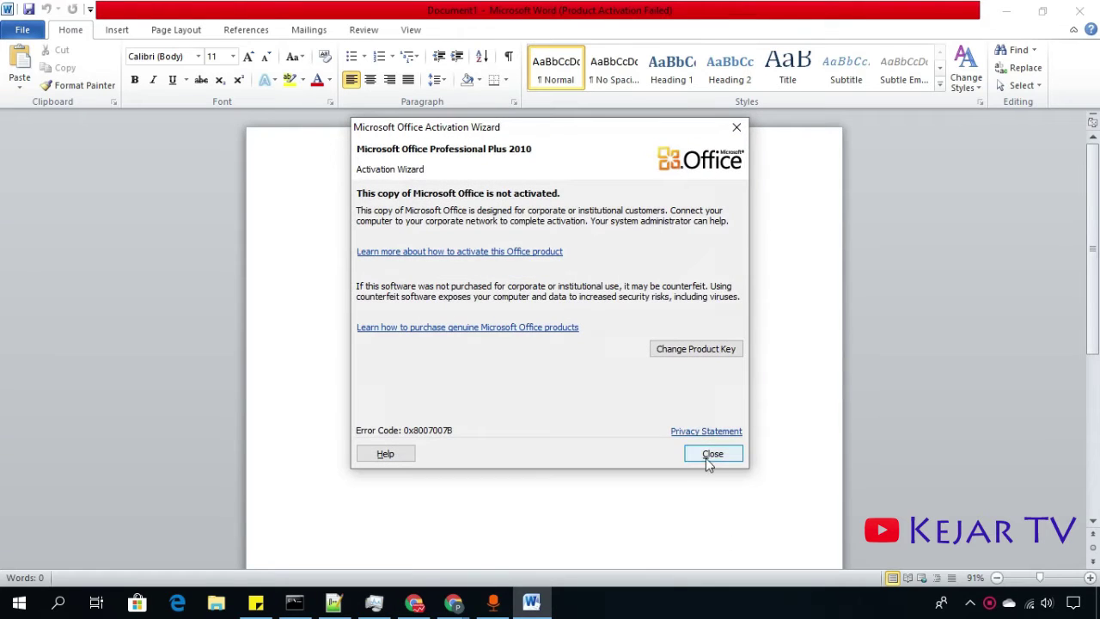
Step: Dismiss the activation warning and fill the page with nine lines of 'Ini adalah tulisan pertamaku'
{"action": "left_click", "coordinate": [710, 455]}
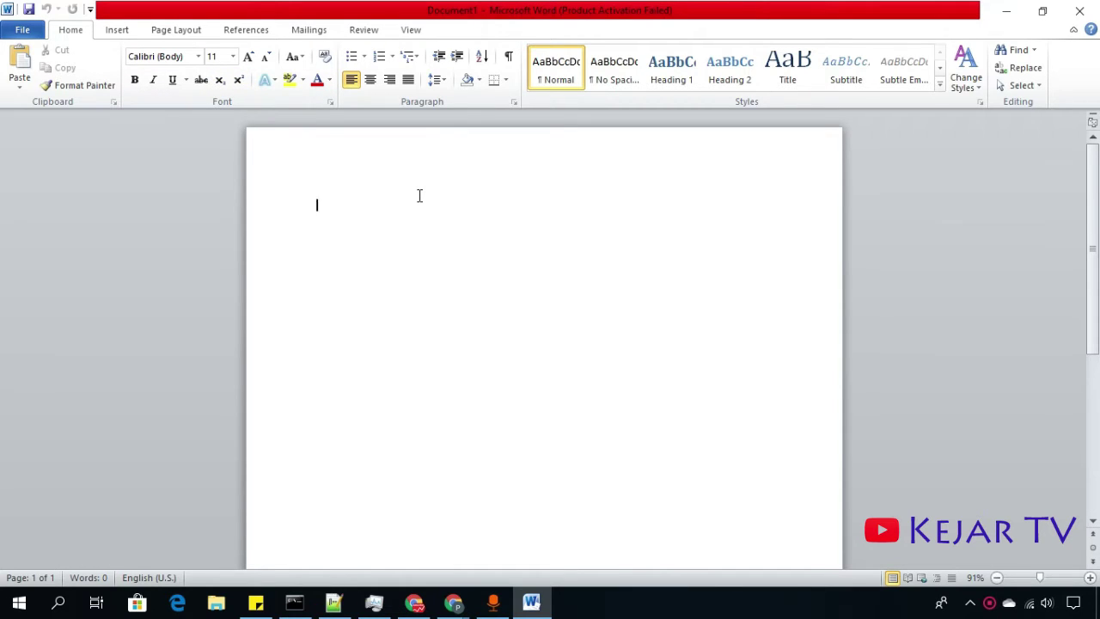
{"action": "type", "text": "Ini adalah tul"}
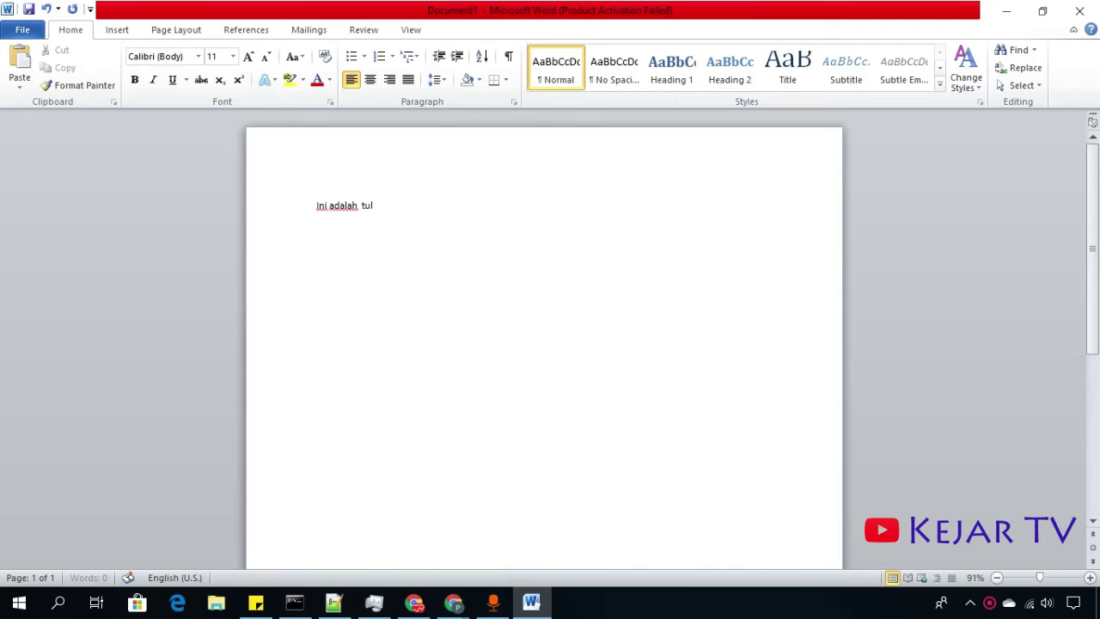
{"action": "type", "text": "isan pertama"}
{"action": "type", "text": "ku"}
{"action": "triple_click", "coordinate": [419, 201]}
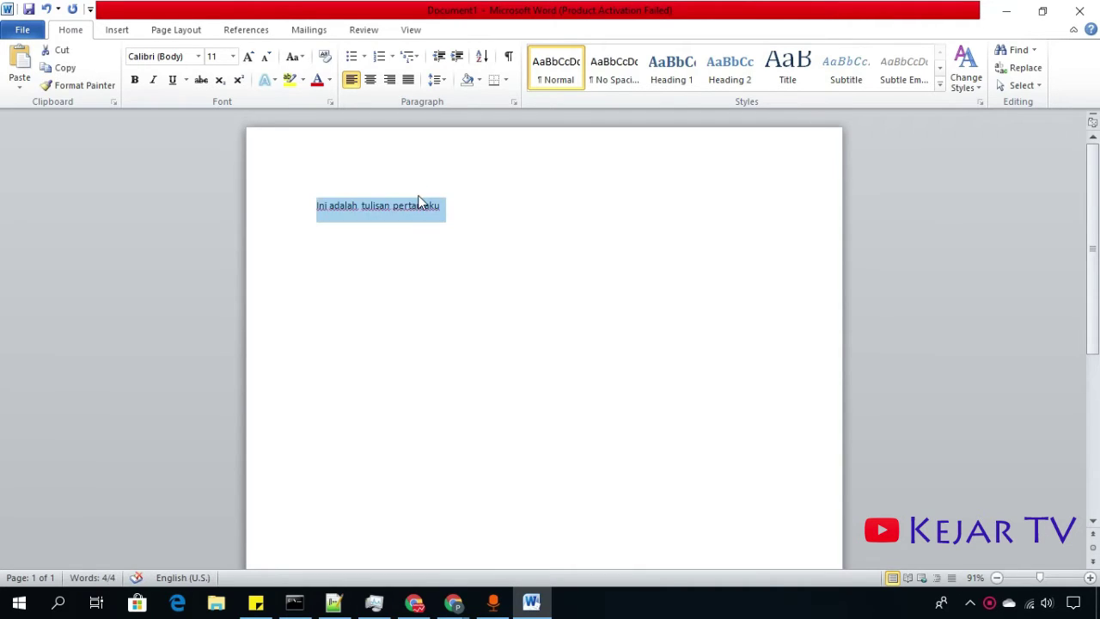
{"action": "key", "text": "ctrl+c"}
{"action": "key", "text": "ctrl+v"}
{"action": "key", "text": "ctrl+v"}
{"action": "key", "text": "ctrl+v"}
{"action": "key", "text": "ctrl+v"}
{"action": "key", "text": "ctrl+v"}
{"action": "key", "text": "ctrl+v"}
{"action": "key", "text": "ctrl+v"}
{"action": "key", "text": "ctrl+v"}
{"action": "key", "text": "ctrl+v"}
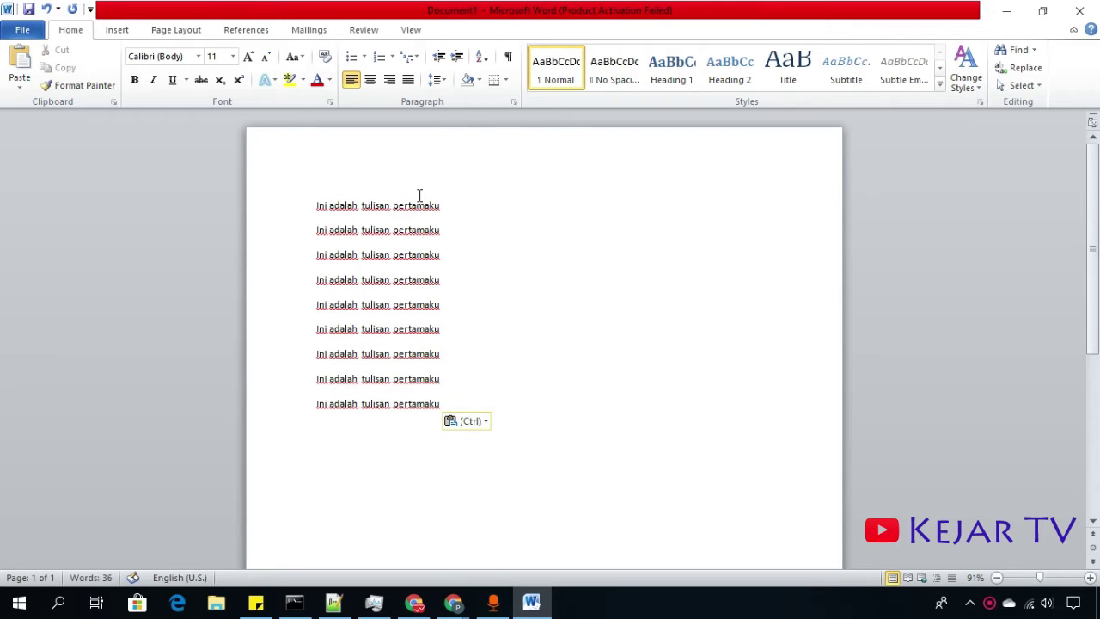
{"action": "left_click", "coordinate": [403, 242]}
Step: Open the Borders and Shading dialog on its Page Border tab via Page Layout > Page Borders
{"action": "left_click", "coordinate": [175, 32]}
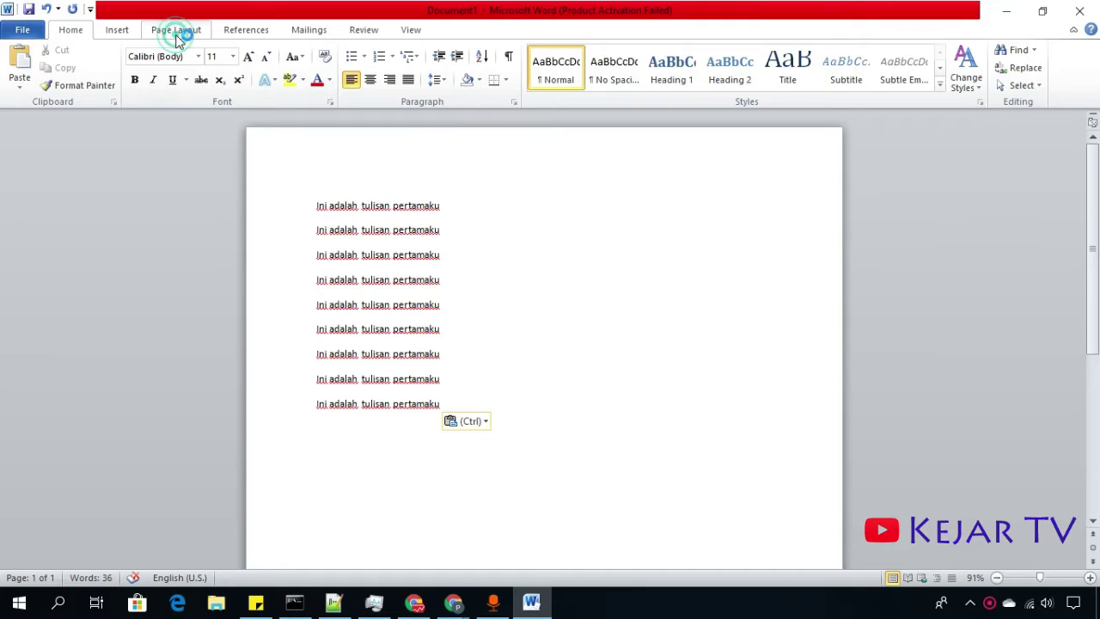
{"action": "left_click", "coordinate": [301, 33]}
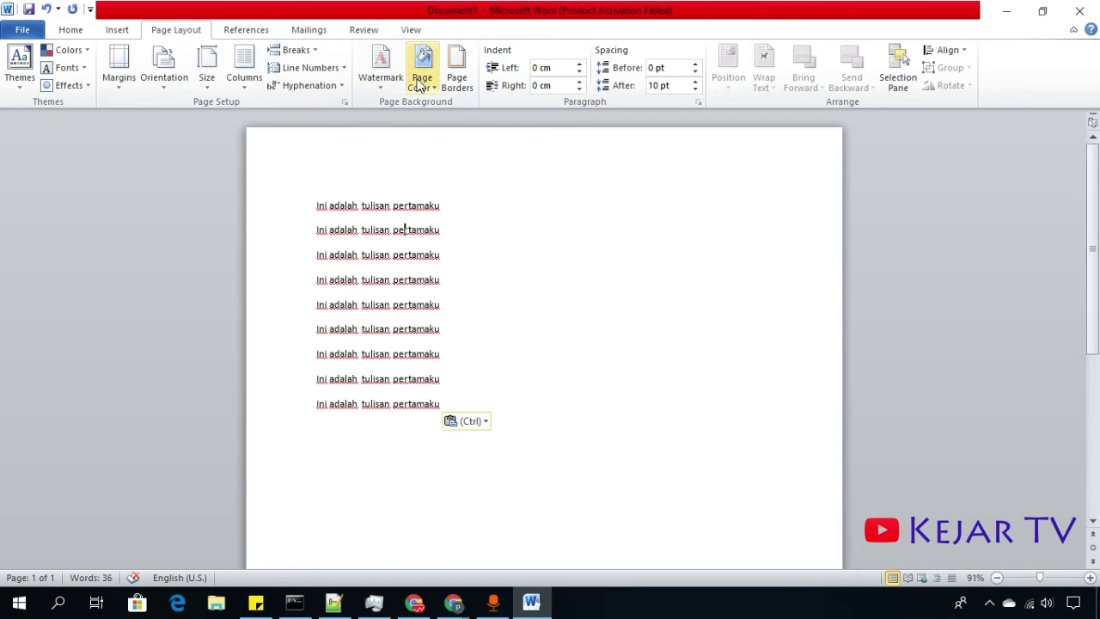
{"action": "left_click", "coordinate": [453, 88]}
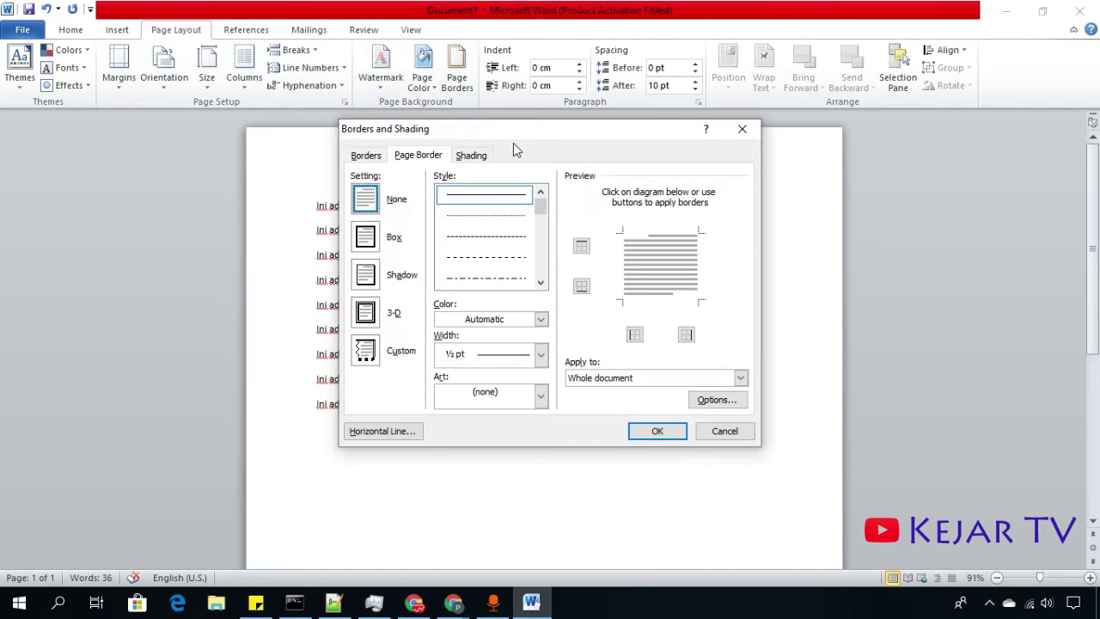
{"action": "left_click_drag", "start_coordinate": [523, 121], "coordinate": [530, 84]}
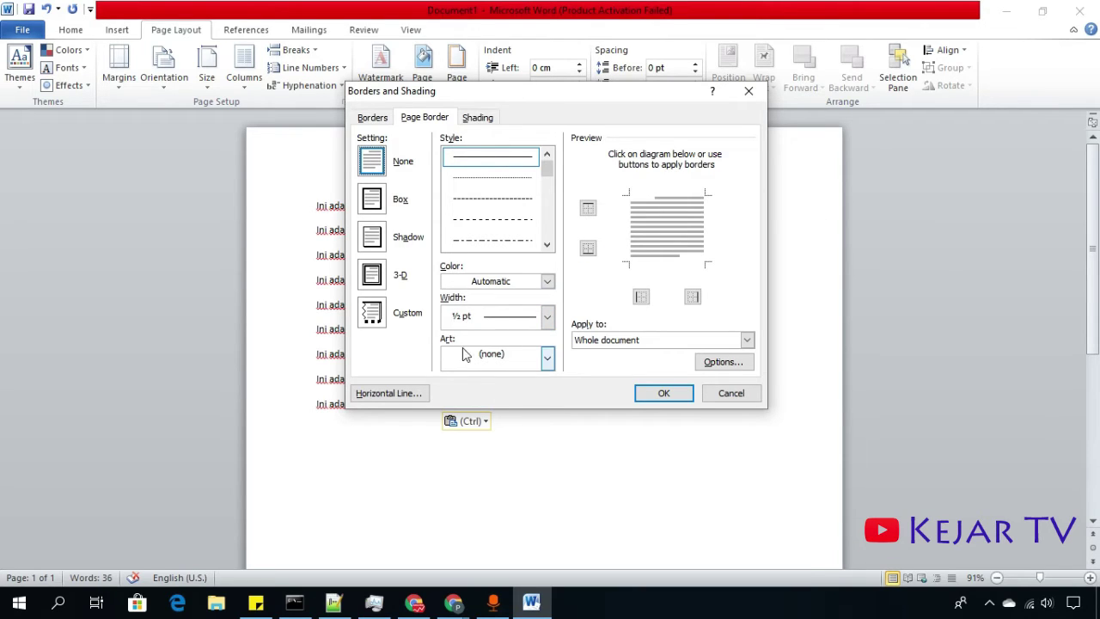
Step: Browse the Art list of decorative page borders
{"action": "left_click", "coordinate": [548, 362]}
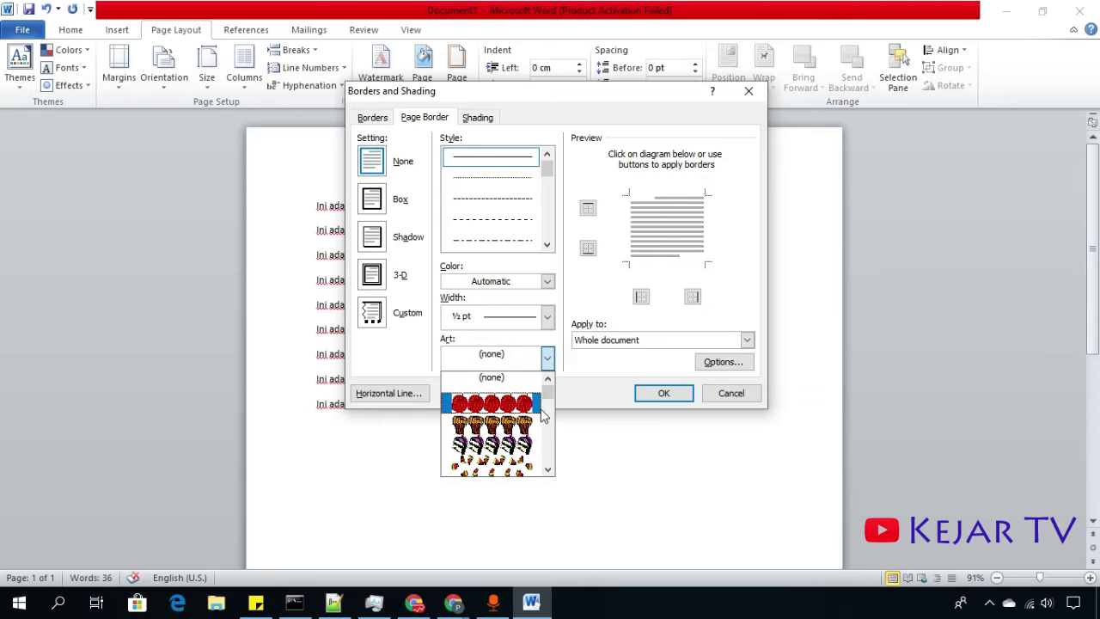
{"action": "scroll", "coordinate": [536, 421], "scroll_direction": "down", "scroll_amount": 2}
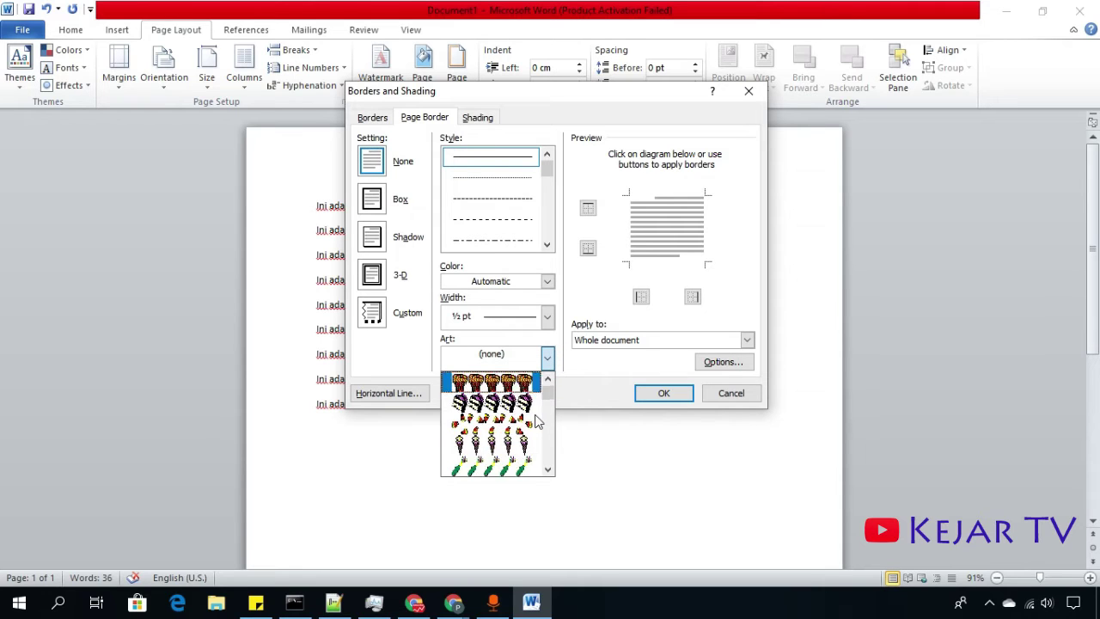
{"action": "scroll", "coordinate": [538, 421], "scroll_direction": "down", "scroll_amount": 2}
{"action": "scroll", "coordinate": [538, 420], "scroll_direction": "down", "scroll_amount": 2}
{"action": "scroll", "coordinate": [538, 421], "scroll_direction": "down", "scroll_amount": 2}
{"action": "scroll", "coordinate": [538, 421], "scroll_direction": "down", "scroll_amount": 2}
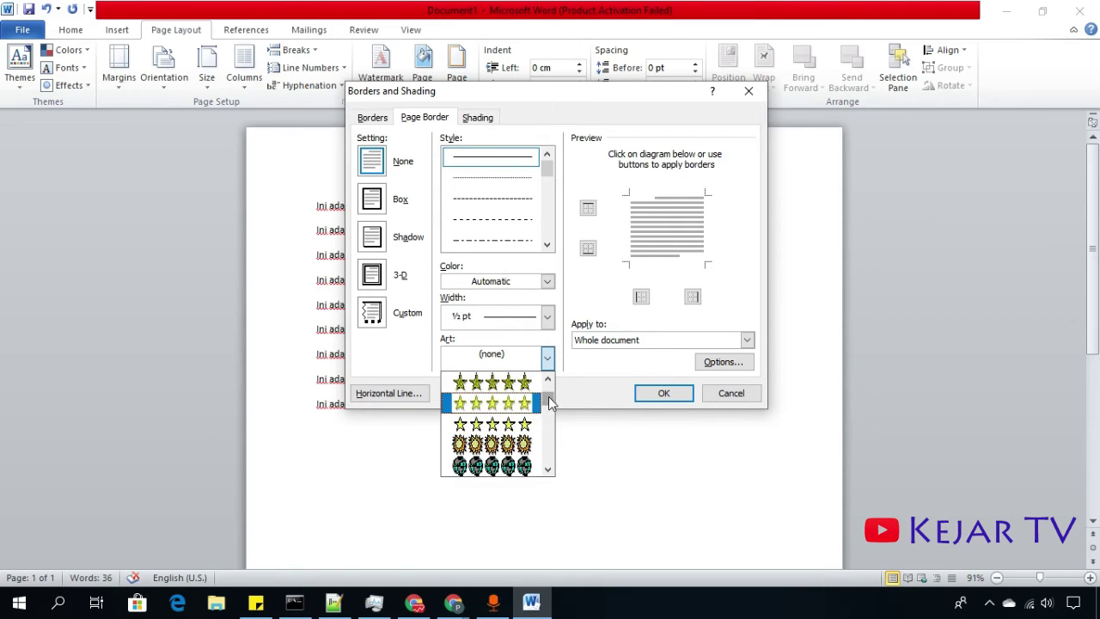
{"action": "left_click_drag", "start_coordinate": [551, 404], "coordinate": [550, 465]}
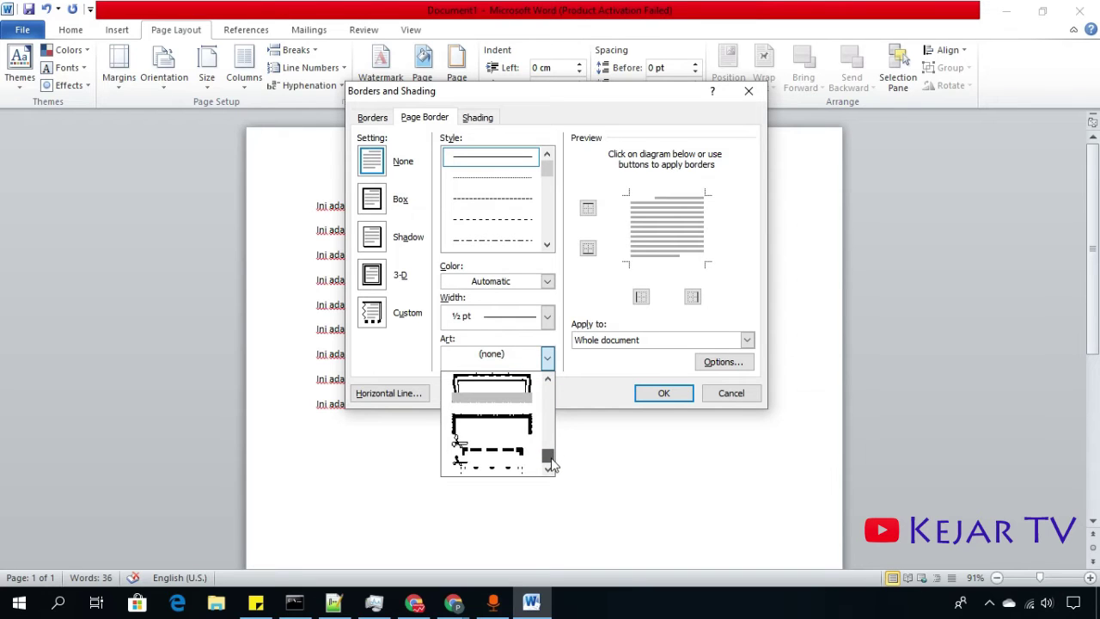
{"action": "scroll", "coordinate": [524, 426], "scroll_direction": "up", "scroll_amount": 2}
{"action": "scroll", "coordinate": [524, 426], "scroll_direction": "up", "scroll_amount": 2}
{"action": "scroll", "coordinate": [523, 424], "scroll_direction": "up", "scroll_amount": 2}
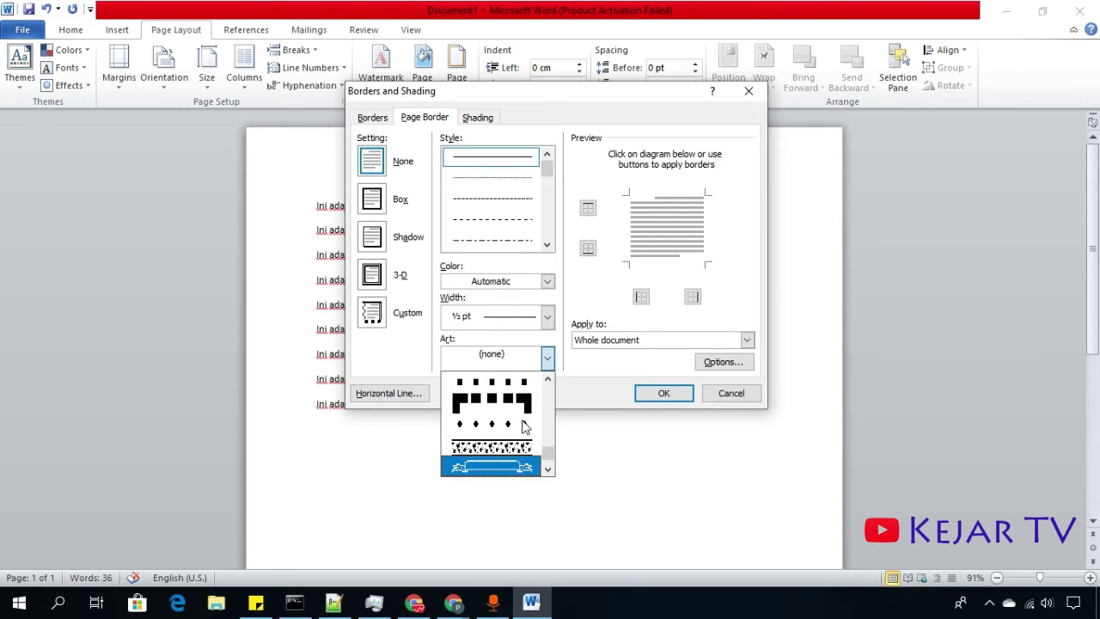
{"action": "scroll", "coordinate": [522, 424], "scroll_direction": "up", "scroll_amount": 2}
{"action": "scroll", "coordinate": [524, 425], "scroll_direction": "up", "scroll_amount": 2}
{"action": "scroll", "coordinate": [525, 425], "scroll_direction": "up", "scroll_amount": 2}
{"action": "scroll", "coordinate": [524, 425], "scroll_direction": "up", "scroll_amount": 2}
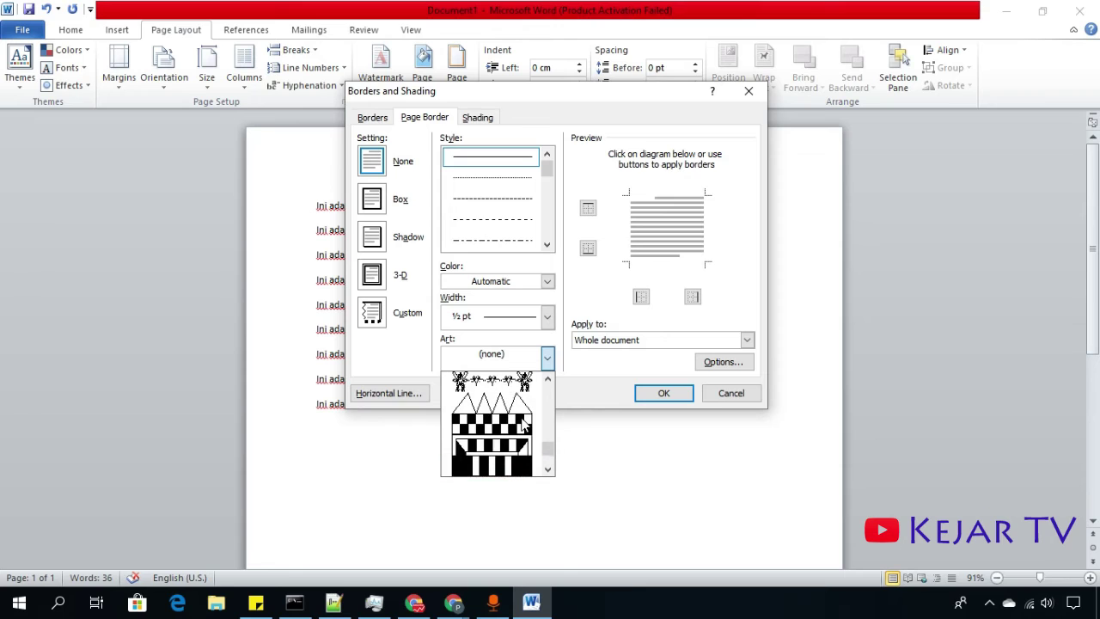
{"action": "scroll", "coordinate": [525, 426], "scroll_direction": "up", "scroll_amount": 2}
{"action": "scroll", "coordinate": [524, 423], "scroll_direction": "down", "scroll_amount": 2}
{"action": "scroll", "coordinate": [524, 422], "scroll_direction": "down", "scroll_amount": 2}
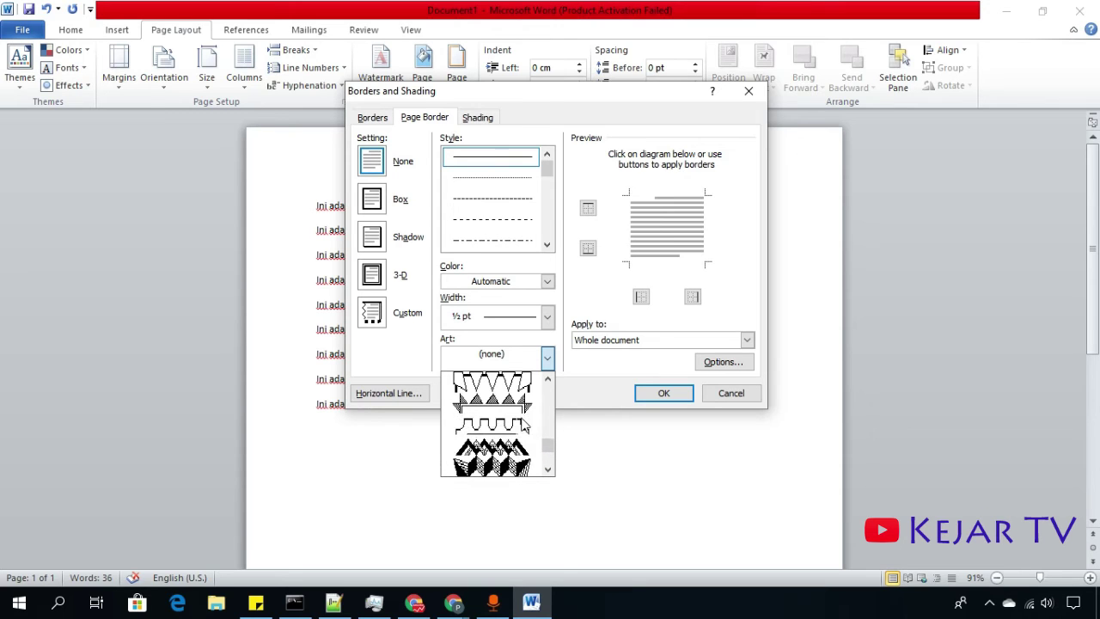
Step: Apply the thick black jagged art border at 31 pt to the whole document
{"action": "left_click", "coordinate": [553, 456]}
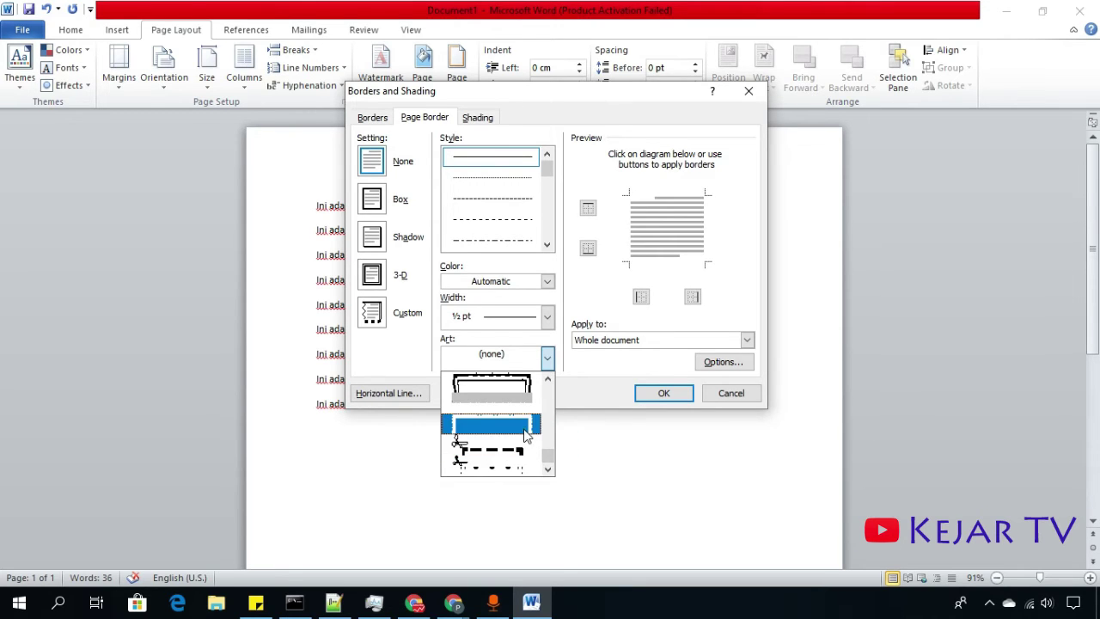
{"action": "left_click", "coordinate": [524, 429]}
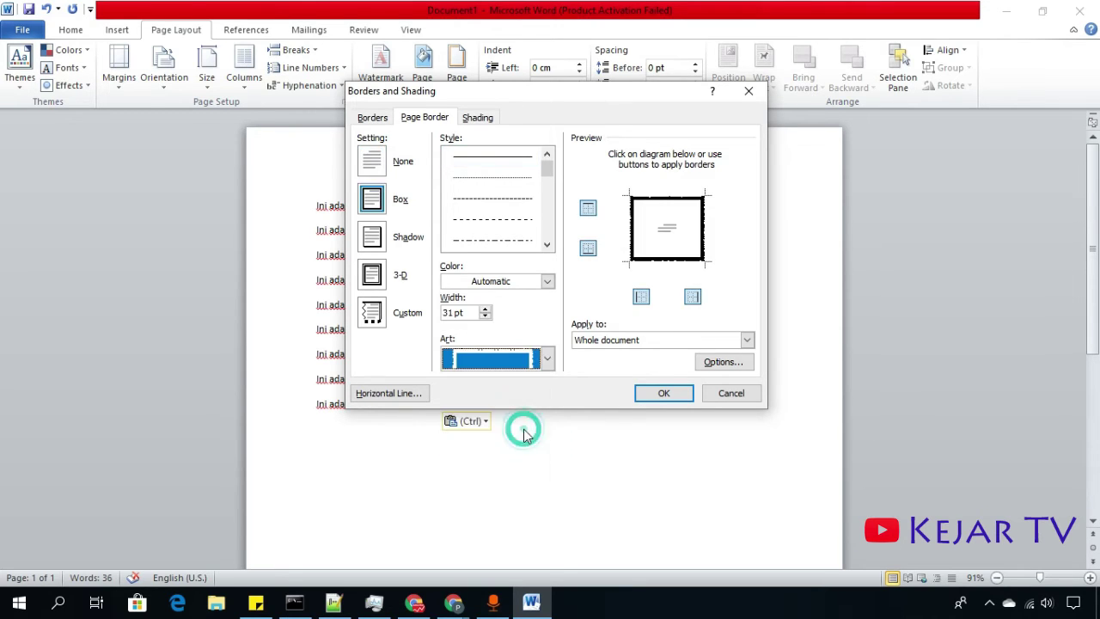
{"action": "left_click", "coordinate": [664, 392]}
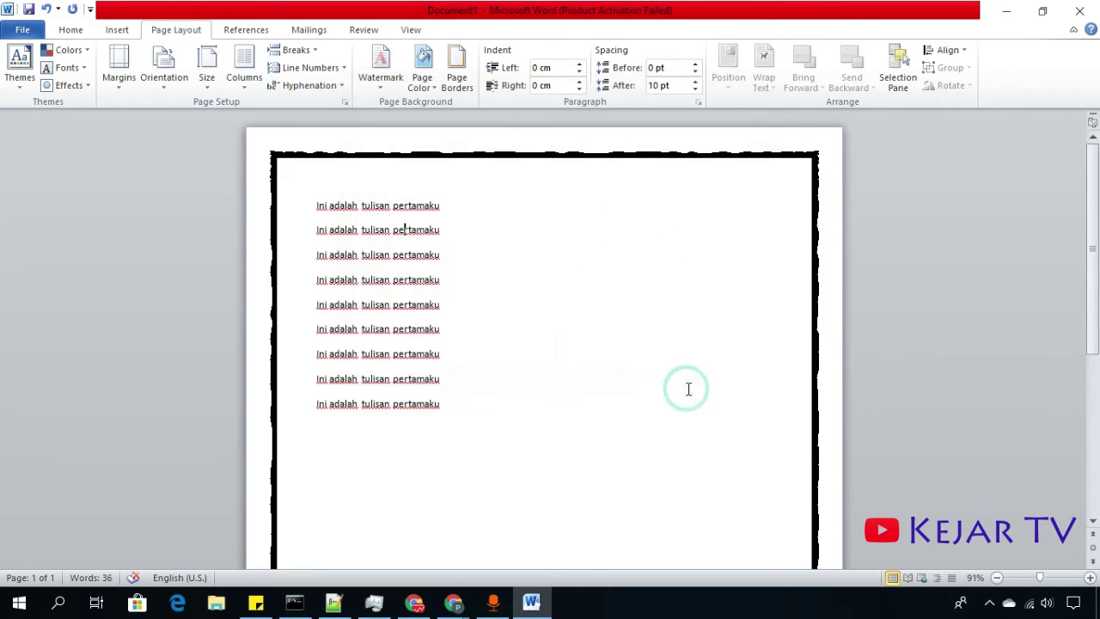
Step: Reopen the Borders and Shading dialog on the Page Border tab
{"action": "scroll", "coordinate": [822, 307], "scroll_direction": "down", "scroll_amount": 3}
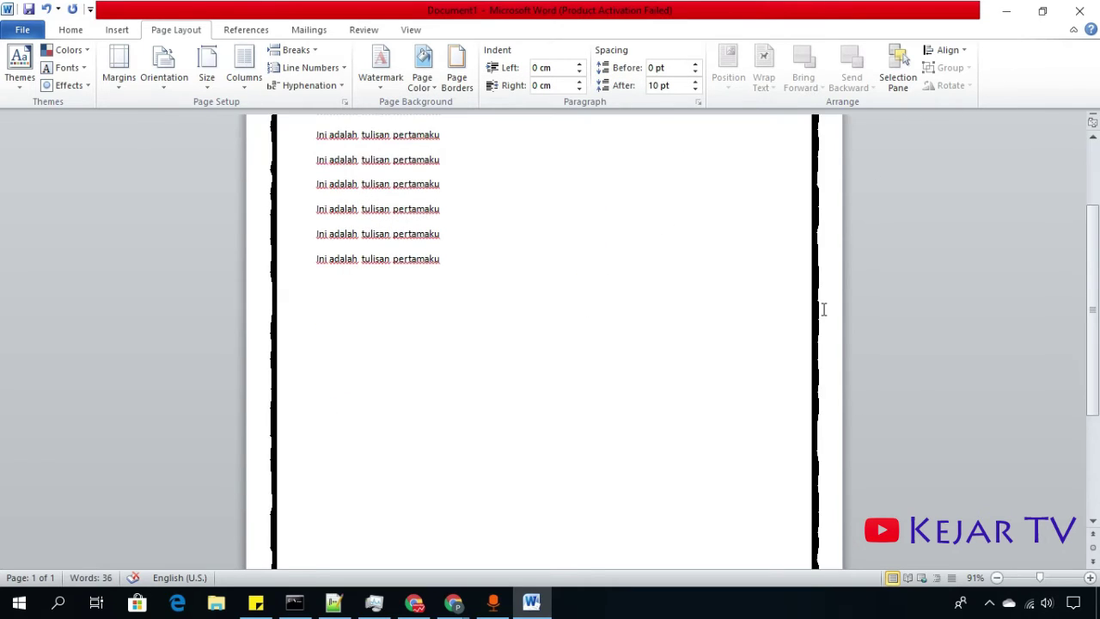
{"action": "scroll", "coordinate": [822, 307], "scroll_direction": "down", "scroll_amount": 6}
{"action": "scroll", "coordinate": [822, 305], "scroll_direction": "up", "scroll_amount": 1}
{"action": "scroll", "coordinate": [825, 297], "scroll_direction": "up", "scroll_amount": 9}
{"action": "scroll", "coordinate": [825, 298], "scroll_direction": "up", "scroll_amount": 1}
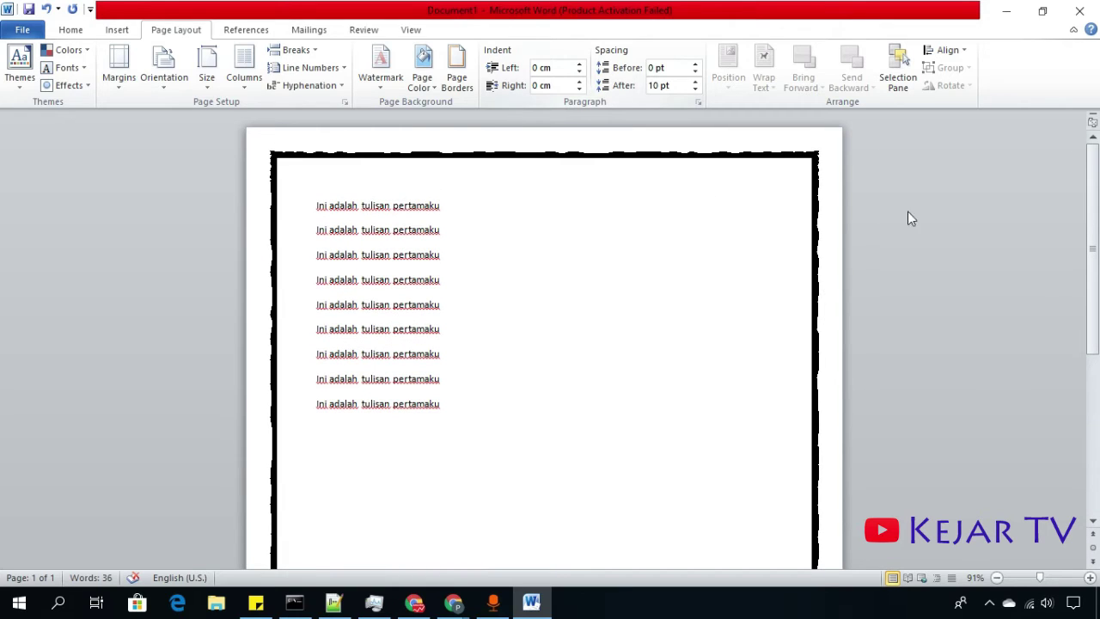
{"action": "left_click", "coordinate": [469, 93]}
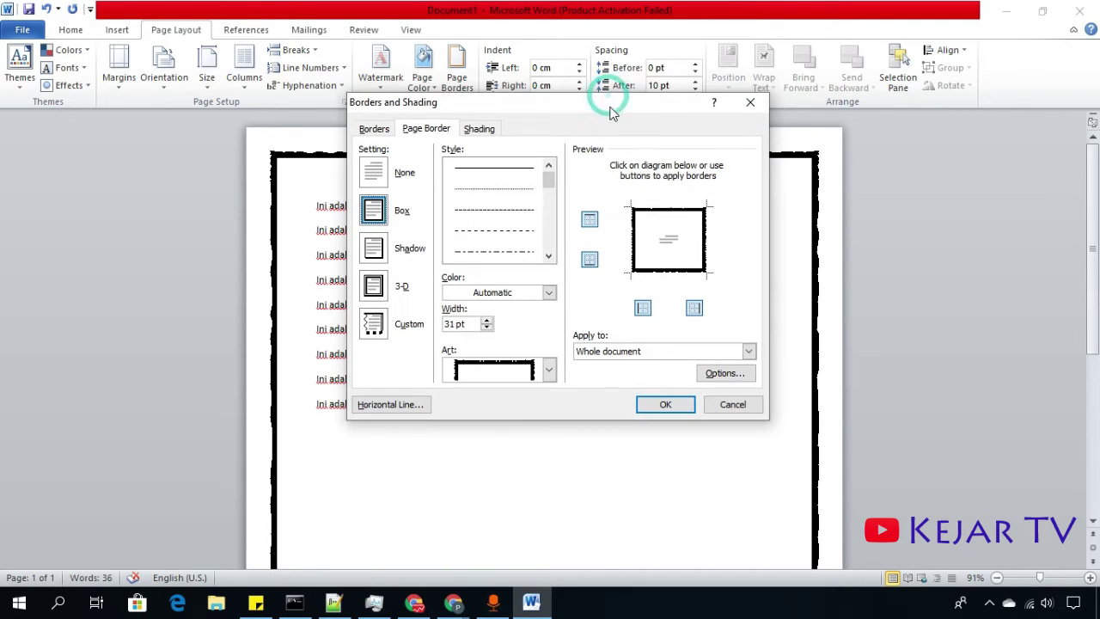
{"action": "left_click_drag", "start_coordinate": [607, 92], "coordinate": [609, 103]}
Step: Remove the right side of the art page border and apply the change
{"action": "left_click", "coordinate": [695, 308]}
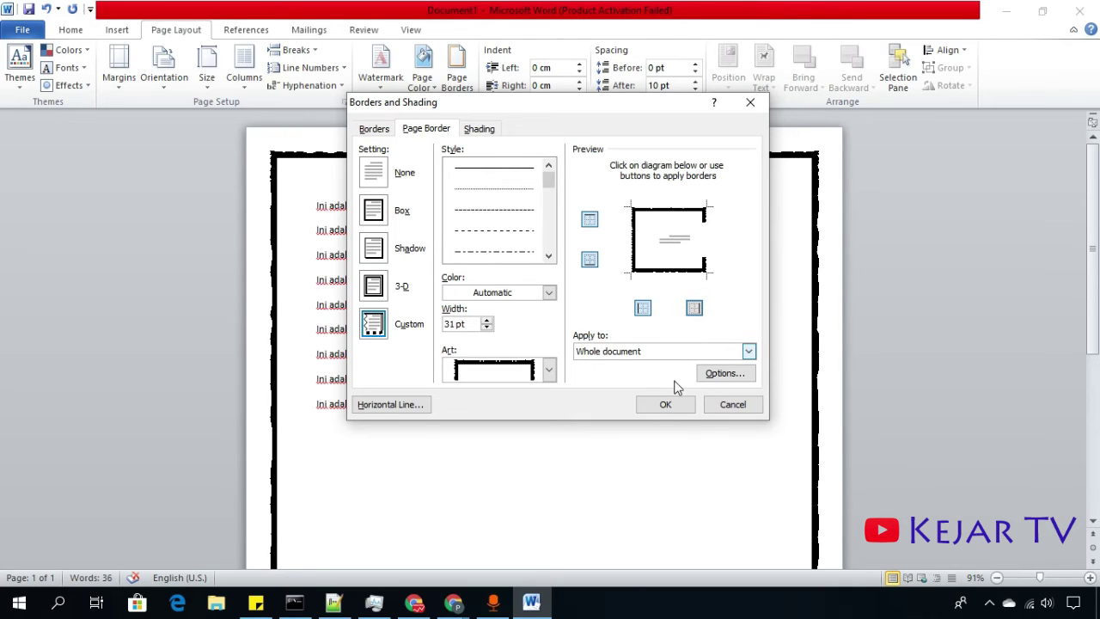
{"action": "left_click", "coordinate": [670, 407]}
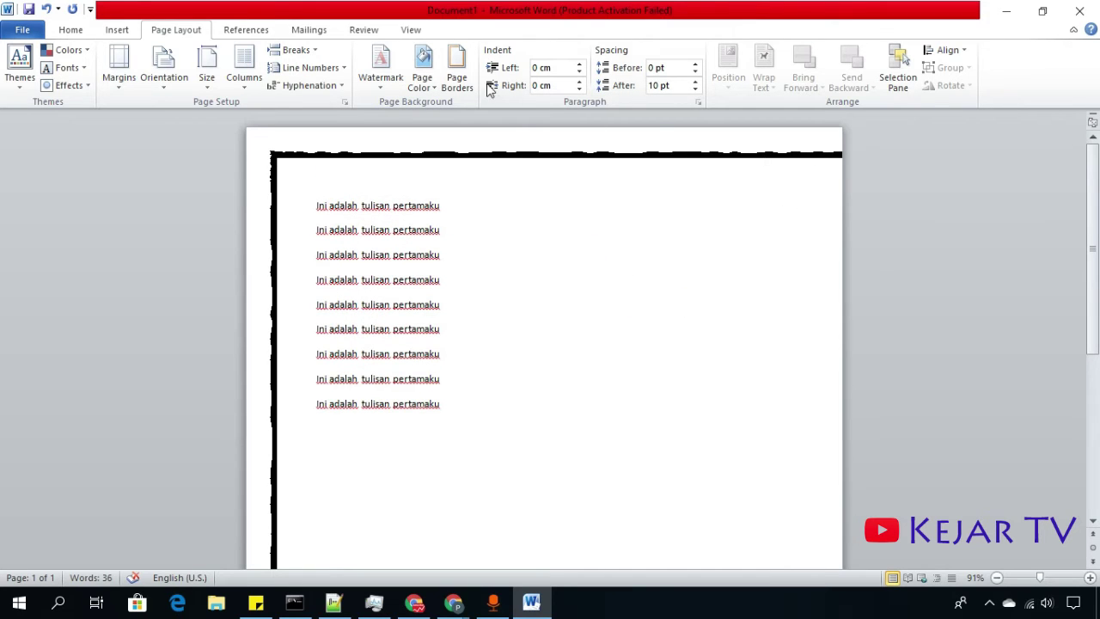
{"action": "left_click", "coordinate": [457, 71]}
Step: Restore the border's right side and apply the 3-D page border setting
{"action": "left_click", "coordinate": [694, 308]}
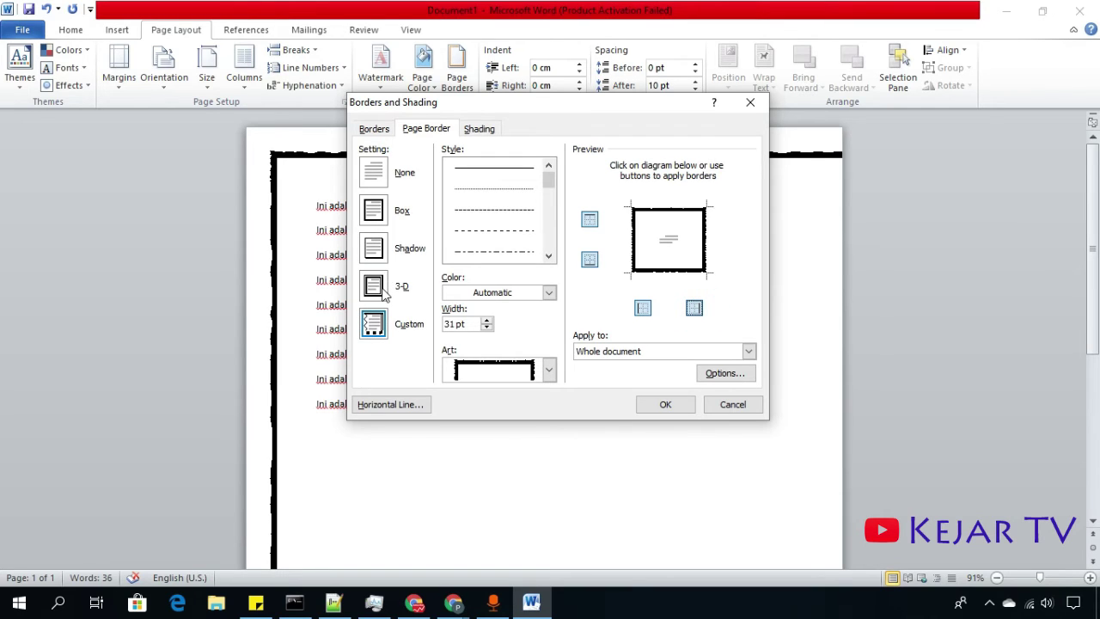
{"action": "left_click", "coordinate": [375, 287]}
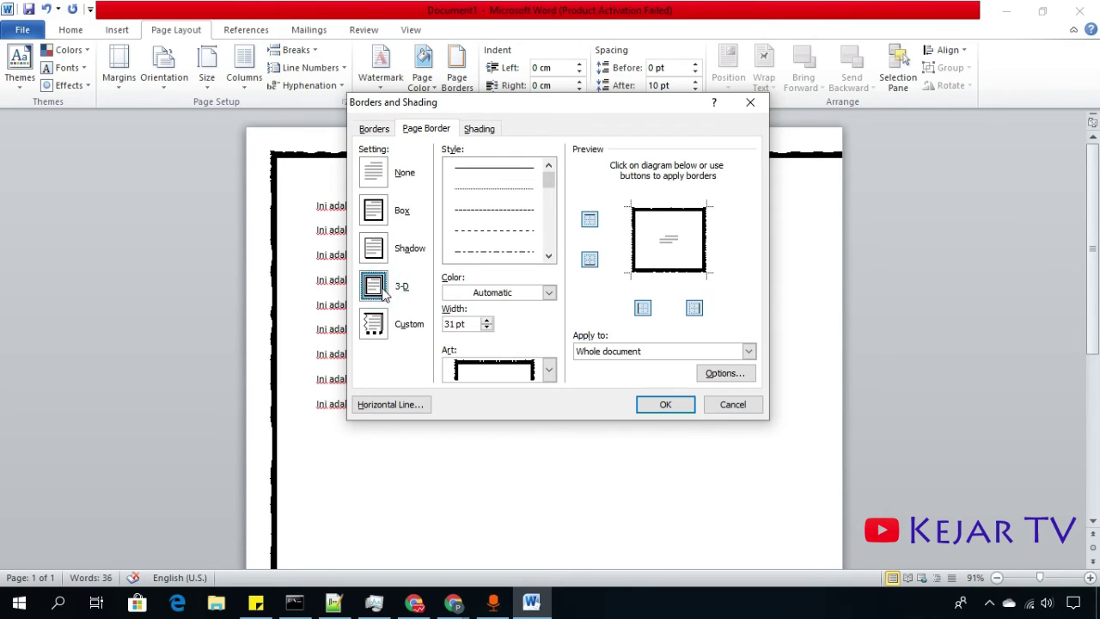
{"action": "left_click", "coordinate": [656, 404]}
{"action": "scroll", "coordinate": [656, 404], "scroll_direction": "down", "scroll_amount": 1}
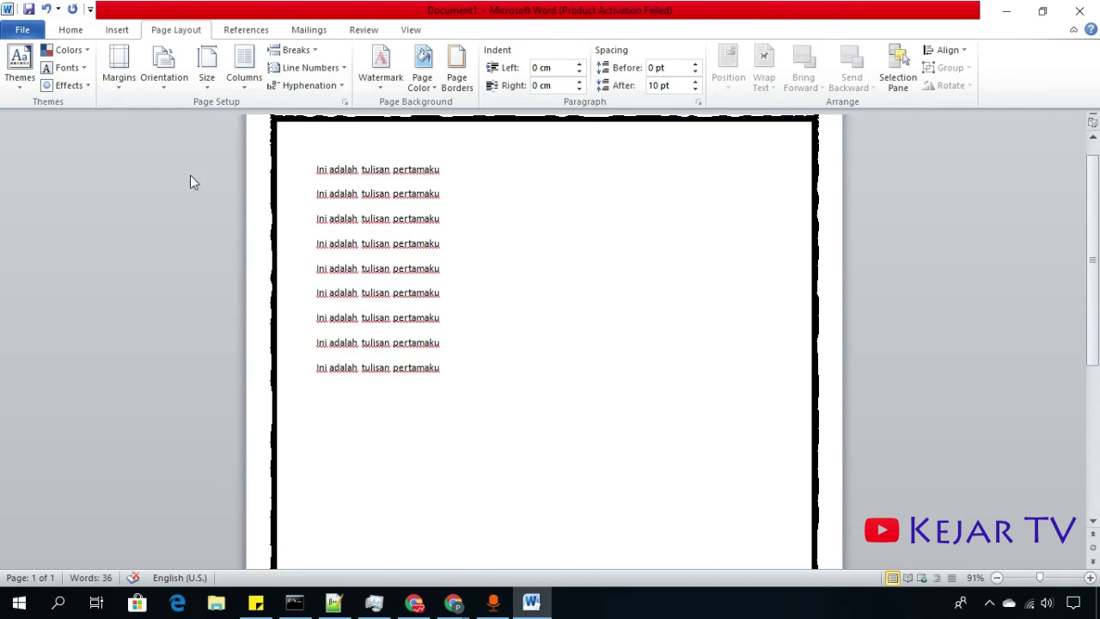
{"action": "left_click", "coordinate": [456, 69]}
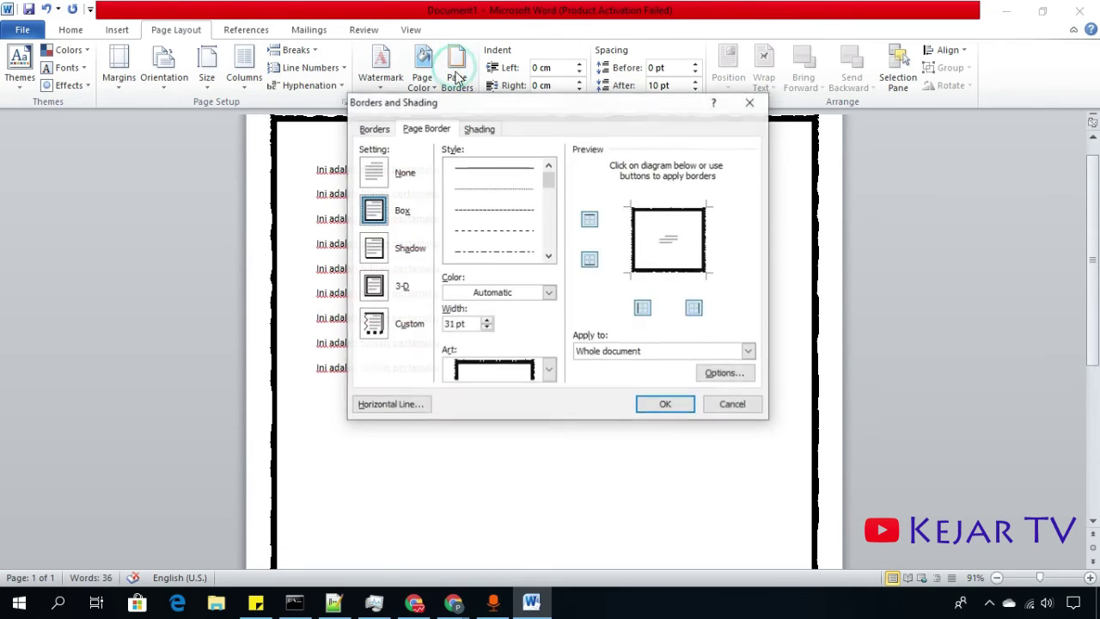
Step: Swap the black border art for the red apple pattern and apply it
{"action": "left_click", "coordinate": [548, 370]}
{"action": "scroll", "coordinate": [548, 462], "scroll_direction": "up", "scroll_amount": 10}
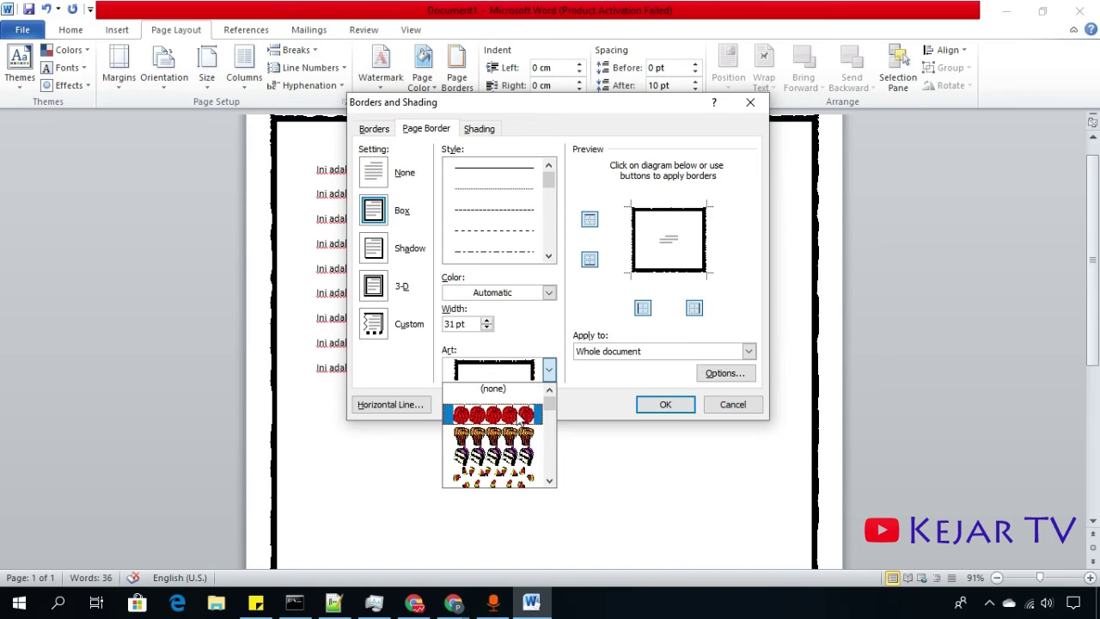
{"action": "left_click", "coordinate": [516, 415]}
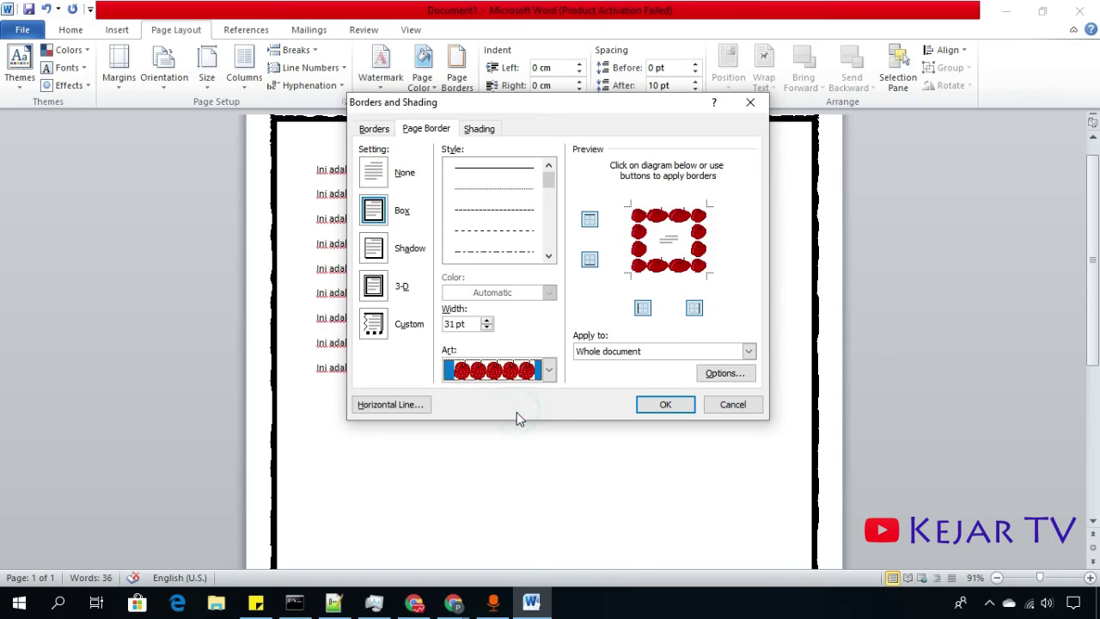
{"action": "left_click", "coordinate": [665, 404]}
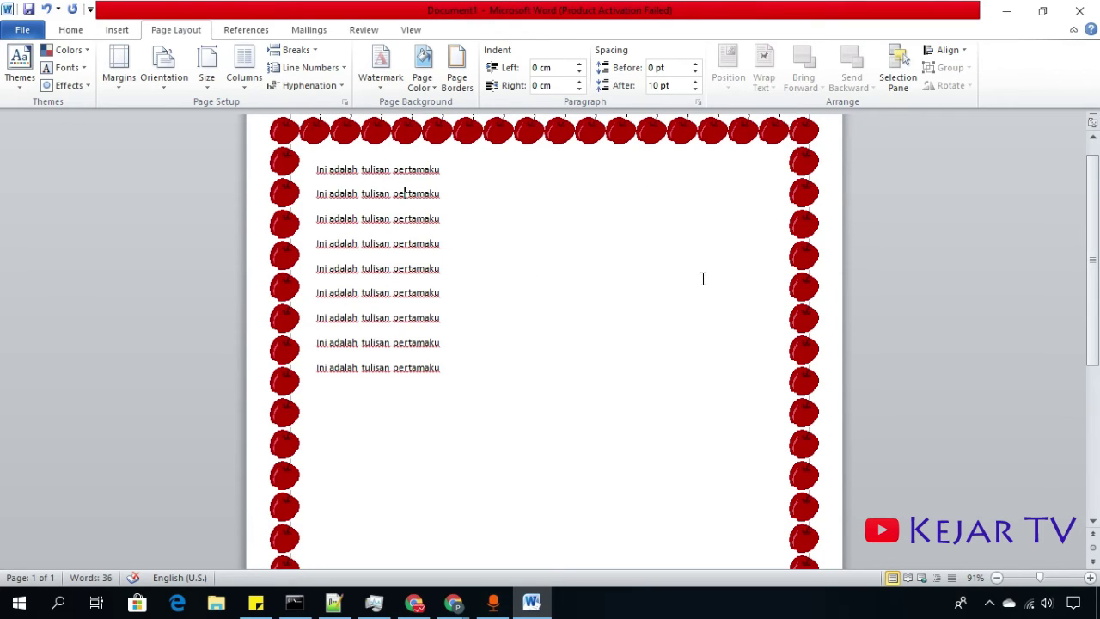
{"action": "scroll", "coordinate": [489, 452], "scroll_direction": "down", "scroll_amount": 2}
{"action": "scroll", "coordinate": [712, 238], "scroll_direction": "down", "scroll_amount": 3}
{"action": "scroll", "coordinate": [697, 352], "scroll_direction": "down", "scroll_amount": 5}
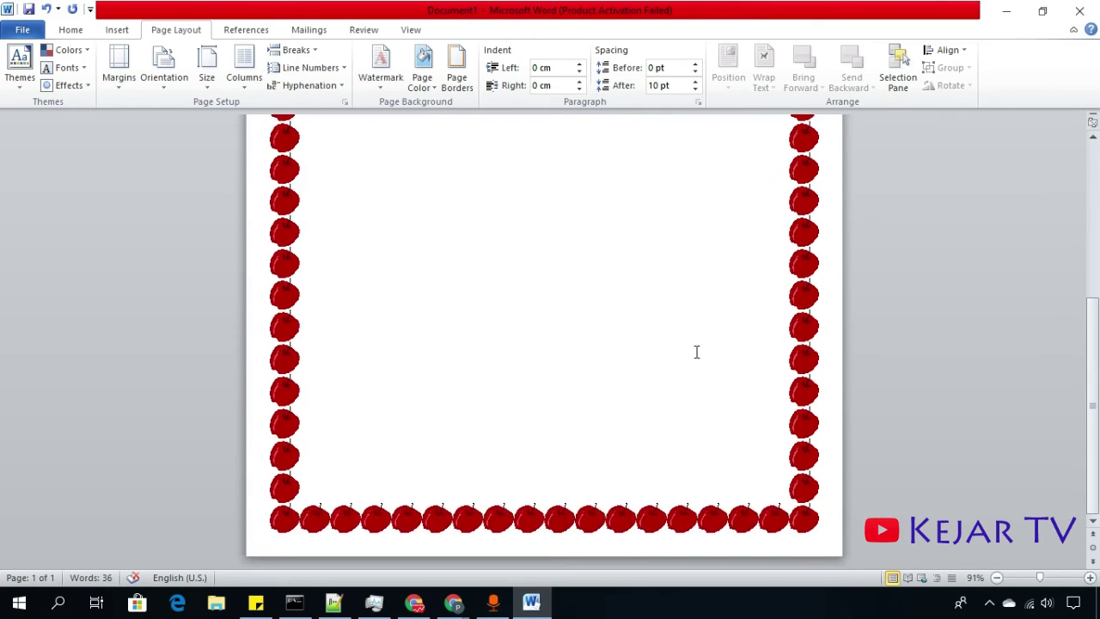
{"action": "scroll", "coordinate": [696, 330], "scroll_direction": "up", "scroll_amount": 5}
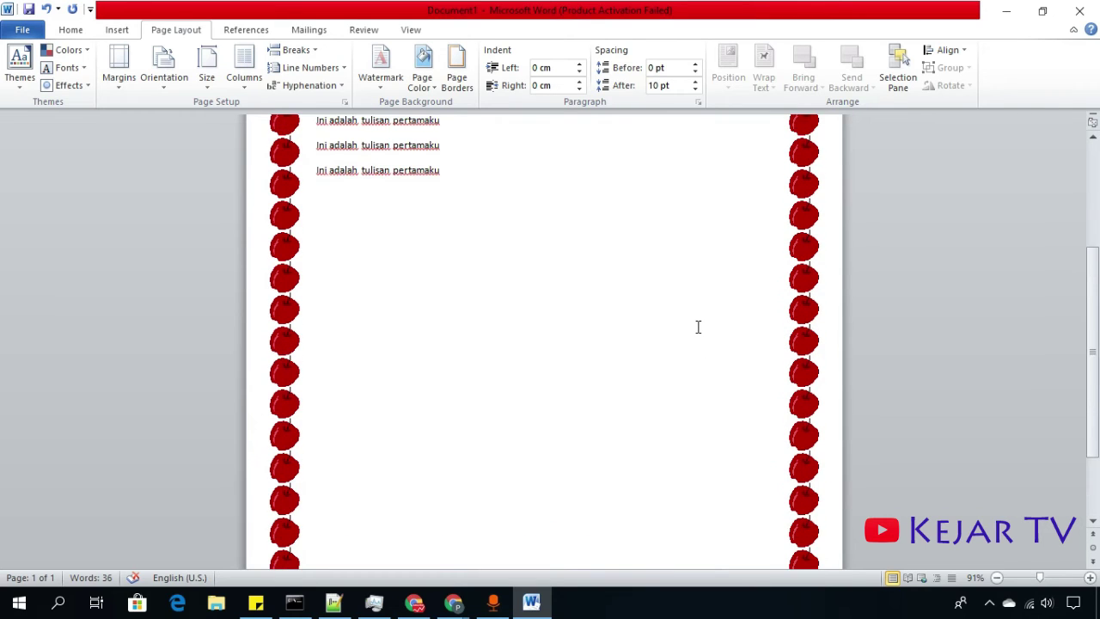
{"action": "scroll", "coordinate": [697, 326], "scroll_direction": "up", "scroll_amount": 5}
{"action": "scroll", "coordinate": [697, 326], "scroll_direction": "up", "scroll_amount": 1}
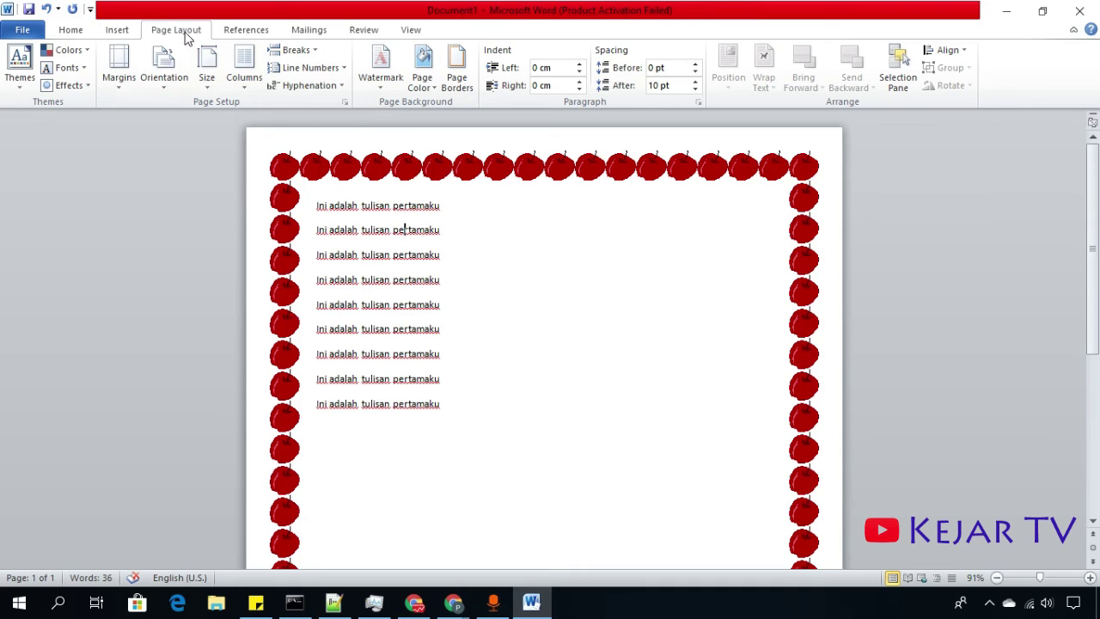
Step: Check the Shading, Borders and Page Border tabs to confirm the 31 pt apple border covers the whole document
{"action": "left_click", "coordinate": [464, 76]}
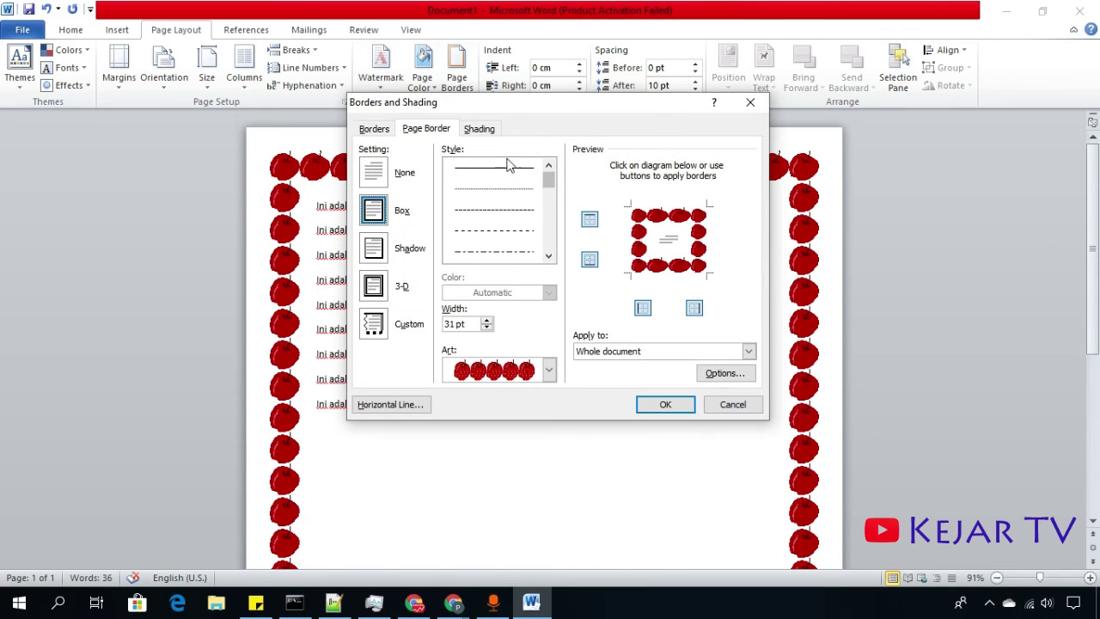
{"action": "left_click", "coordinate": [483, 131]}
{"action": "left_click", "coordinate": [386, 129]}
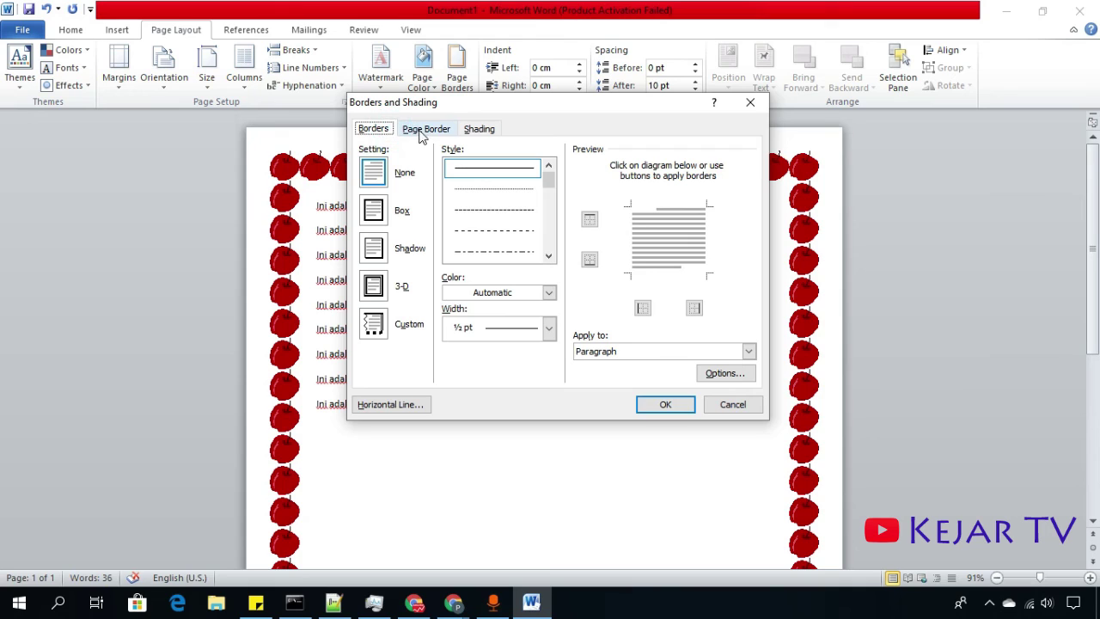
{"action": "left_click", "coordinate": [422, 133]}
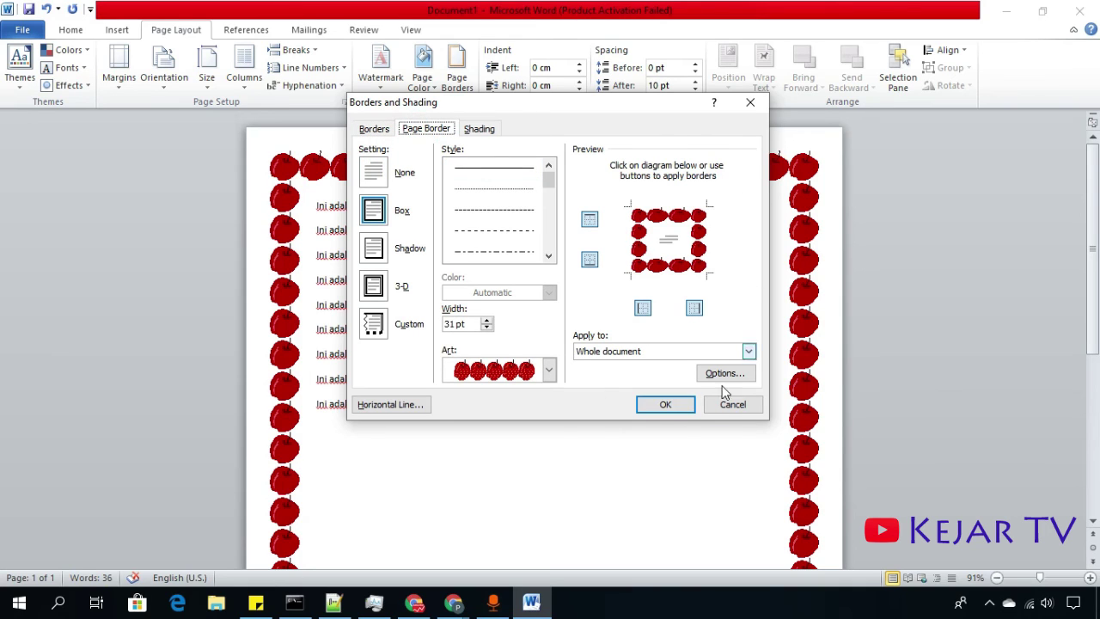